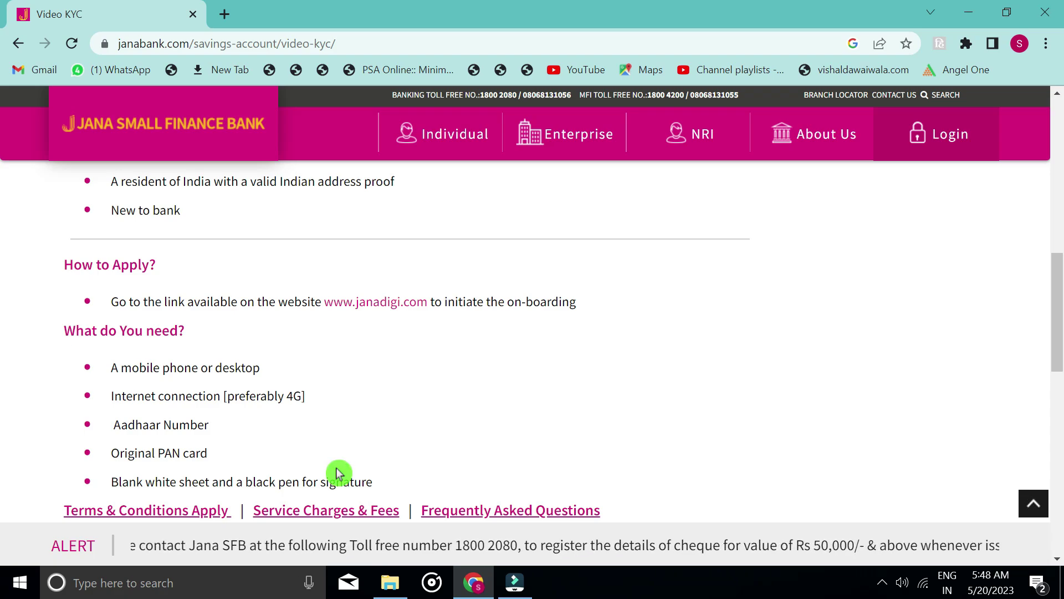
# - Start the digital account opening through Video KYC, accept the bank's terms and conditions, and choose the Savings Account
pyautogui.click(375, 312)
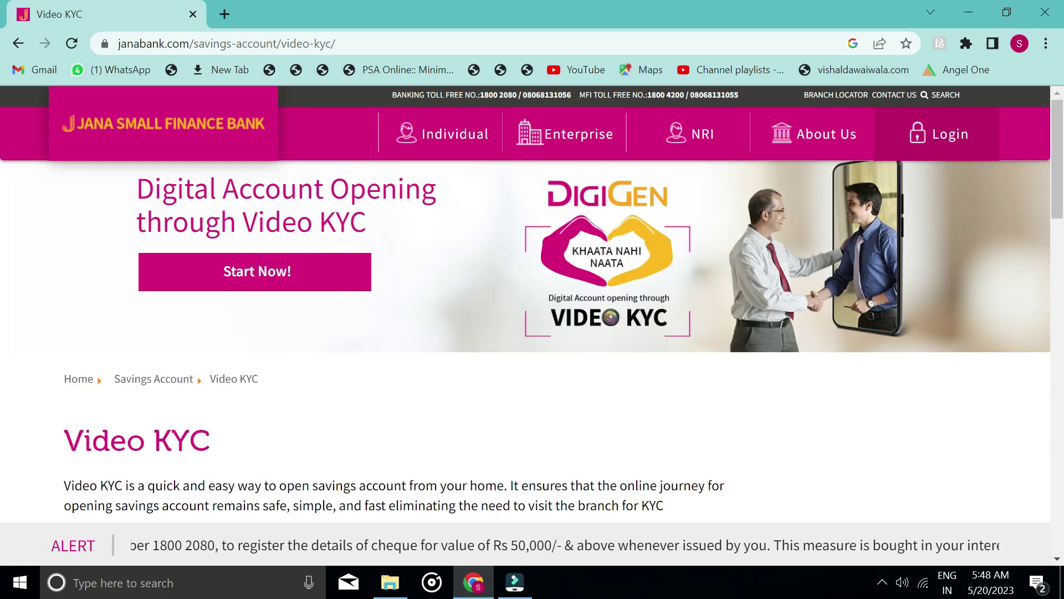
pyautogui.click(254, 286)
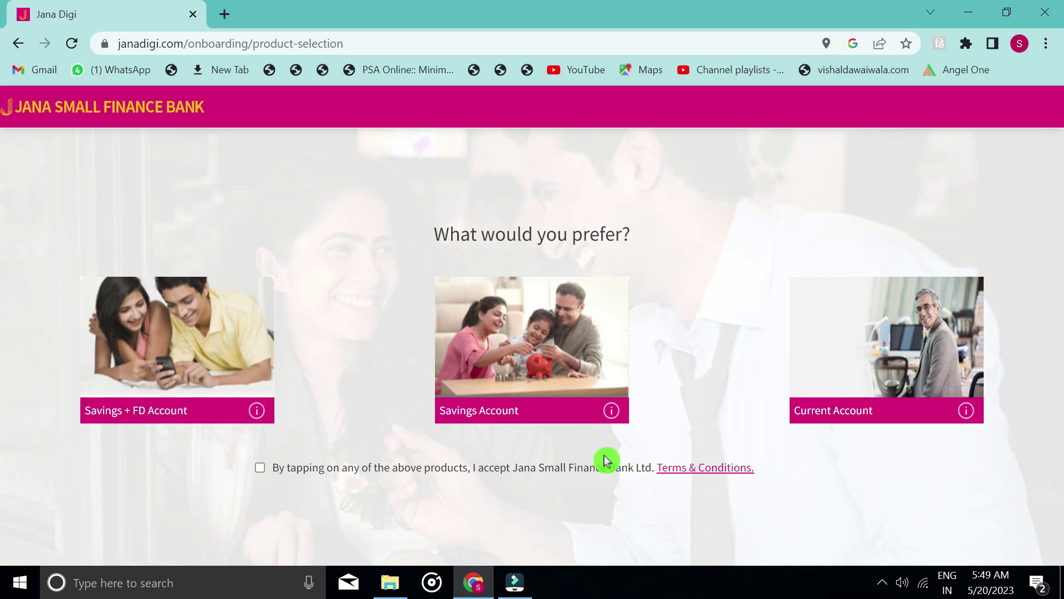
pyautogui.click(260, 467)
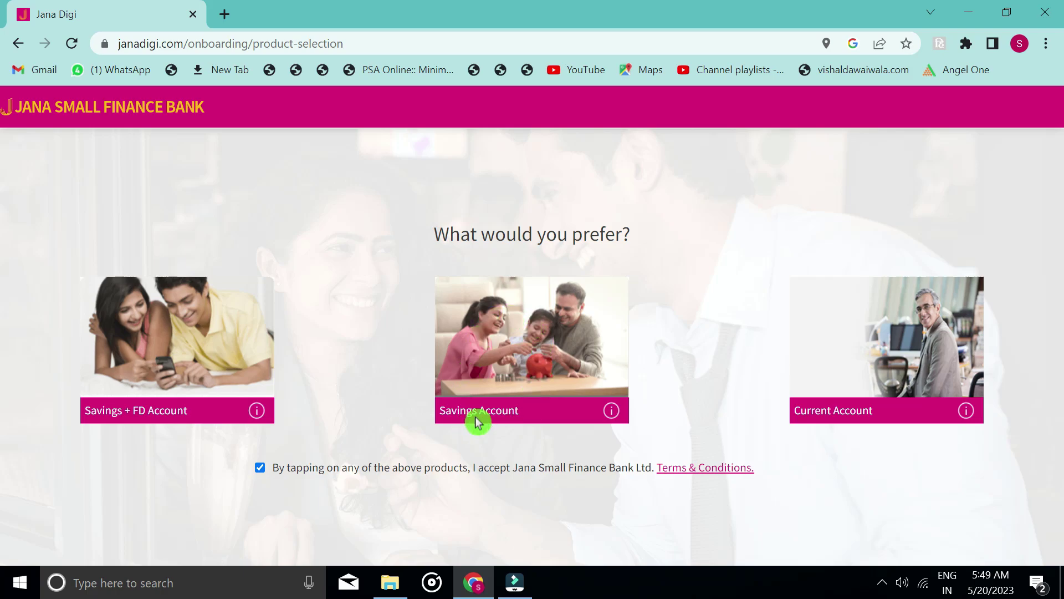
pyautogui.click(493, 411)
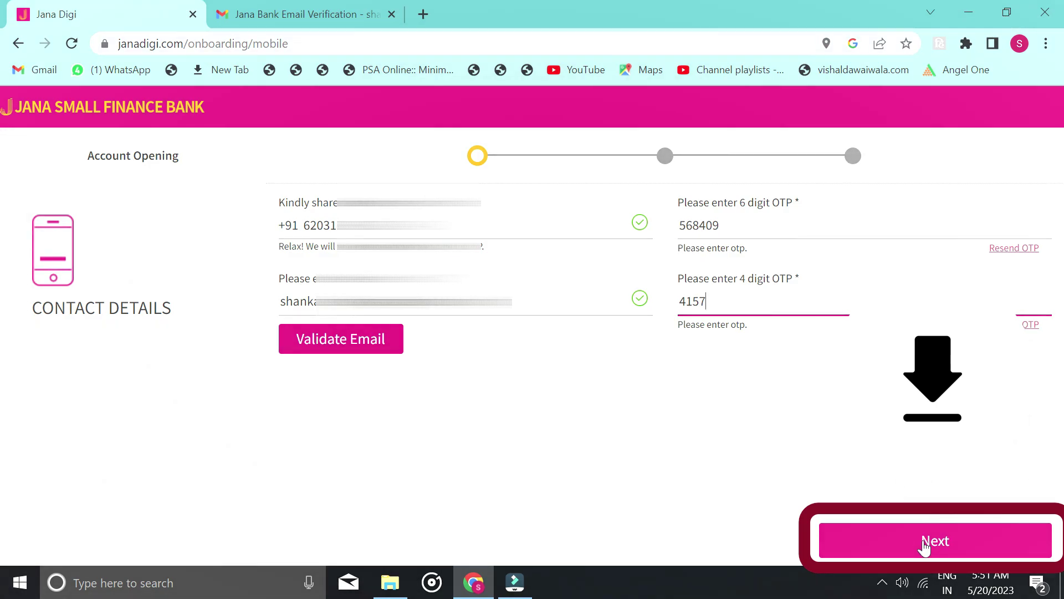
# - Submit the contact details and complete identity verification with the PAN, Aadhaar number and one-time password, accepting the partial name match
pyautogui.click(924, 545)
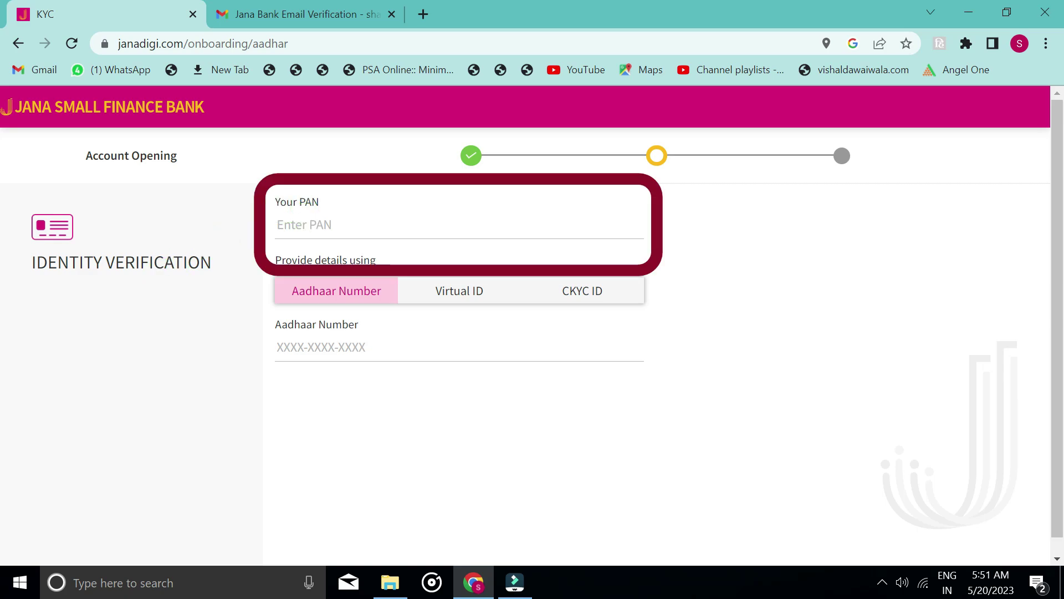
pyautogui.click(316, 223)
pyautogui.hotkey('ctrl', 'v')
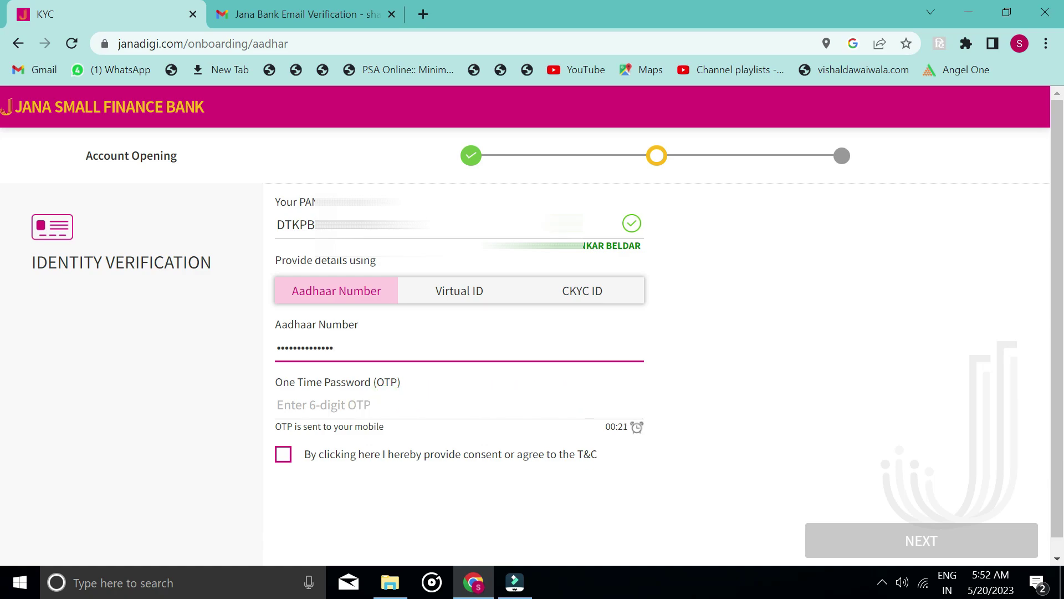
pyautogui.click(309, 405)
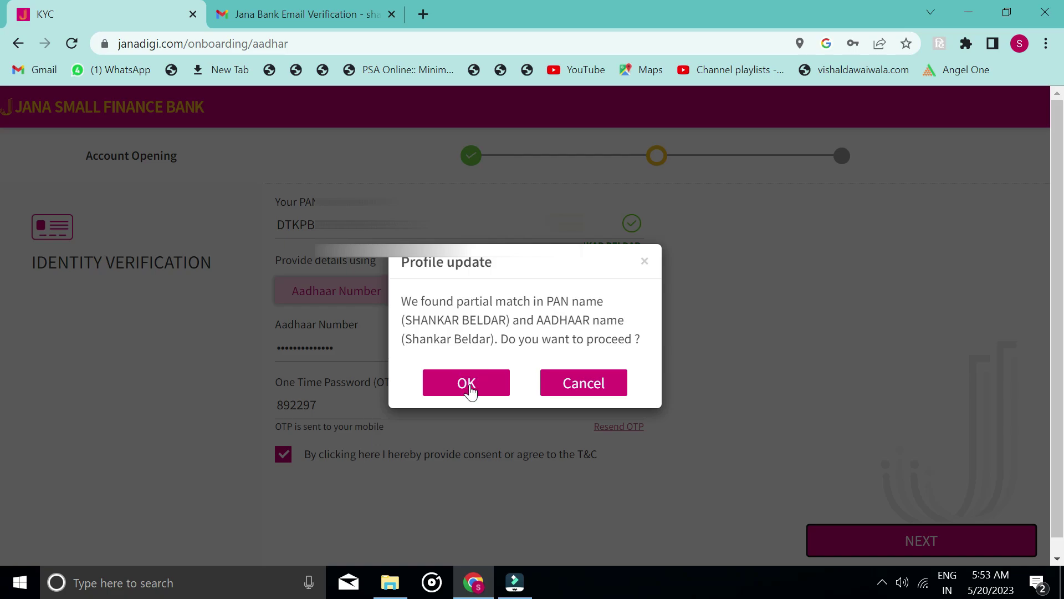
pyautogui.click(468, 383)
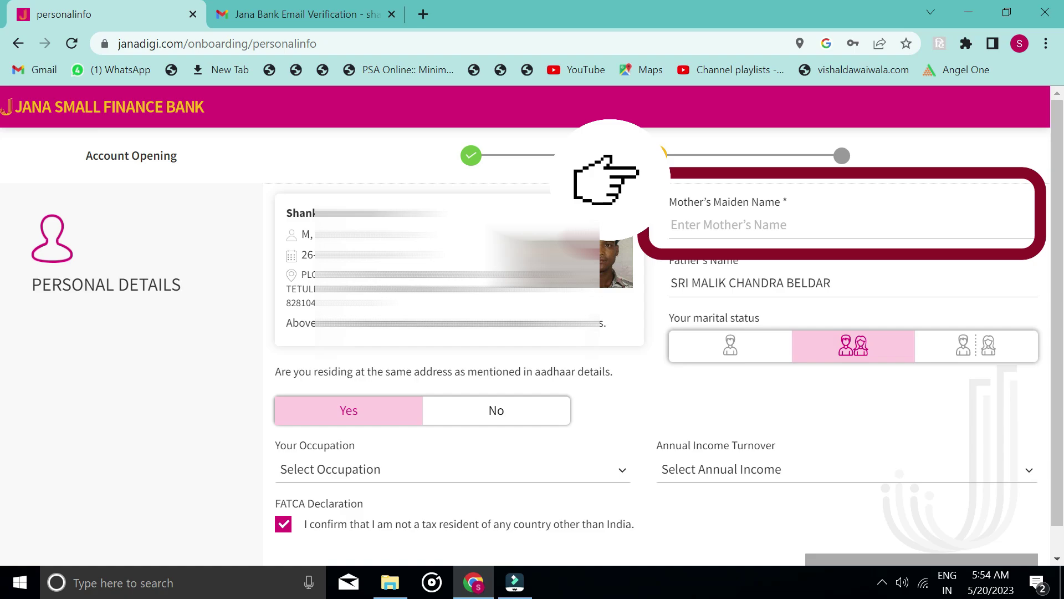
# - Try the No answer for residing at the Aadhaar address to view the communication address fields, and restore Yes
pyautogui.click(715, 224)
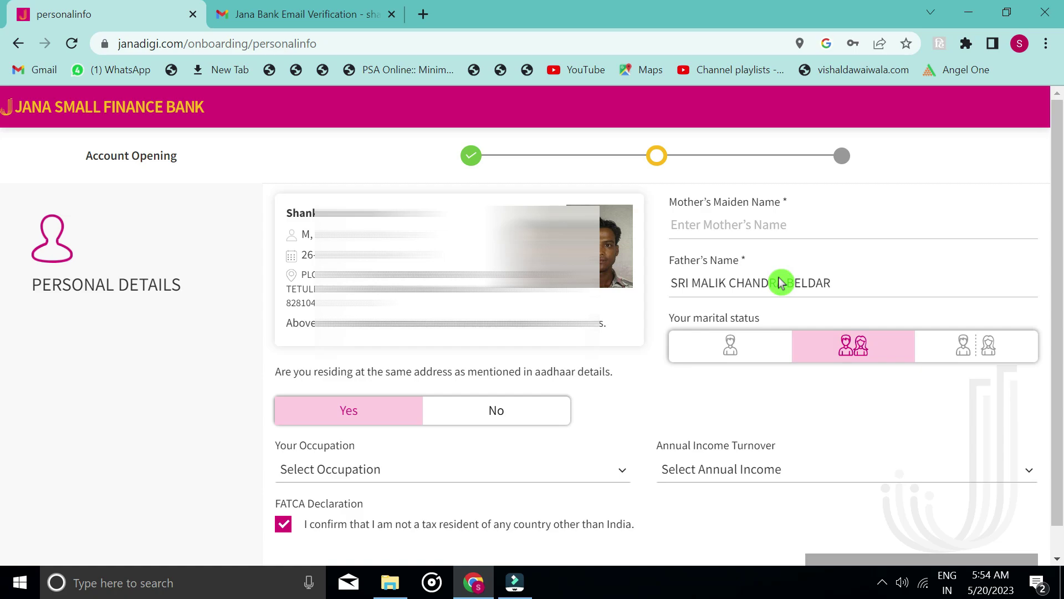
pyautogui.scroll(-1, 288, 362)
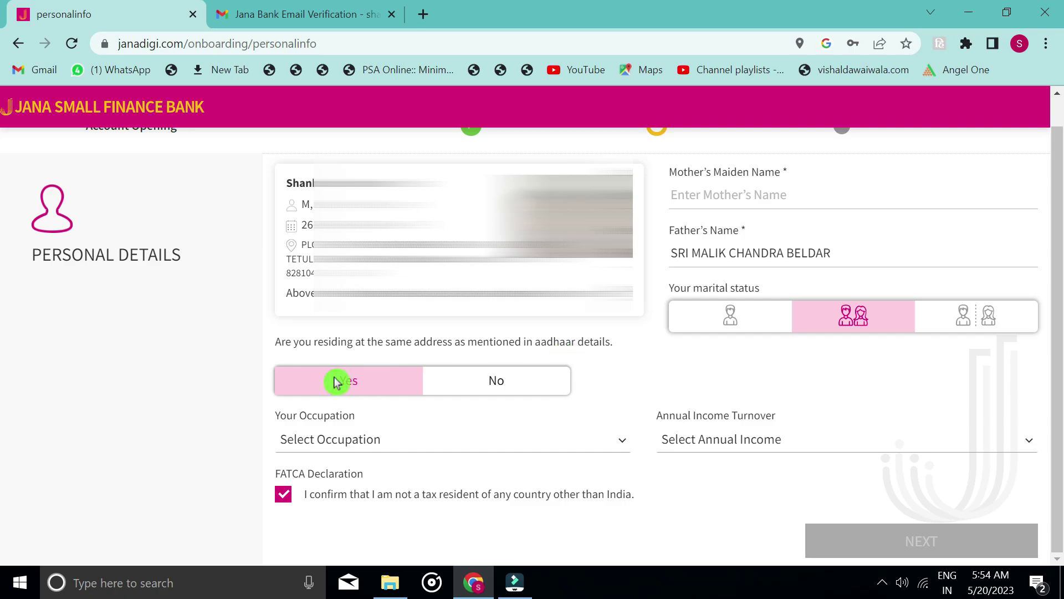
pyautogui.click(489, 381)
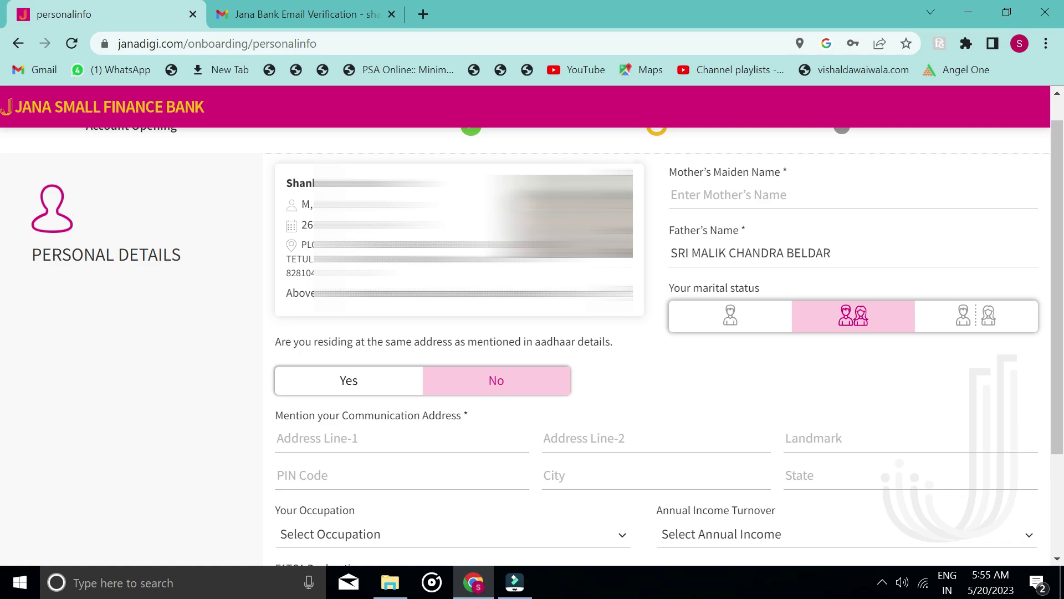
pyautogui.click(363, 383)
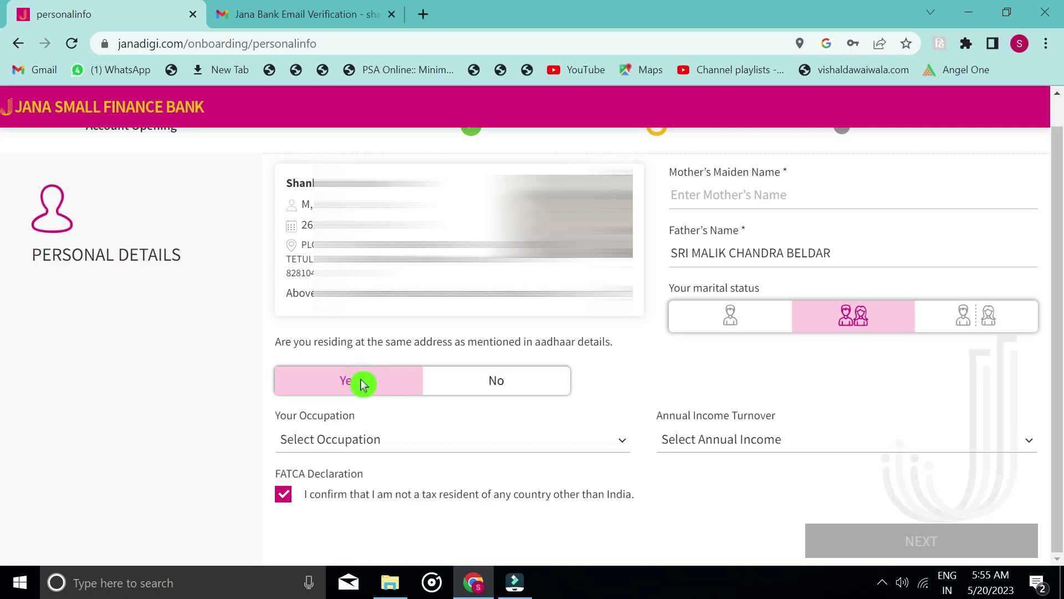
# - Set the occupation to Student and the annual income turnover to 0-1 Lakhs in the personal details
pyautogui.click(355, 444)
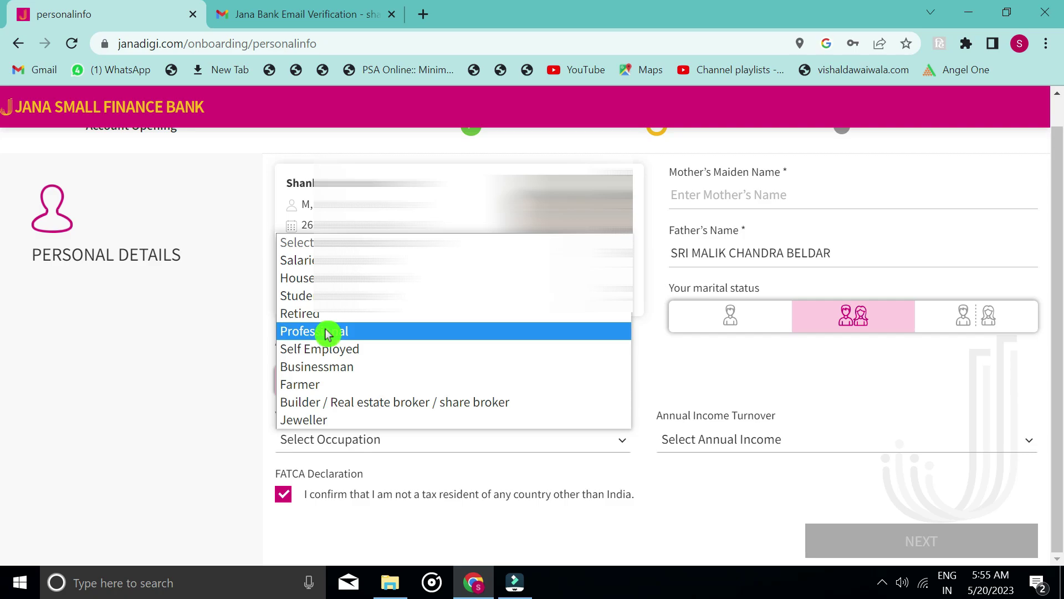
pyautogui.press('Up')
pyautogui.press('Up')
pyautogui.press('Return')
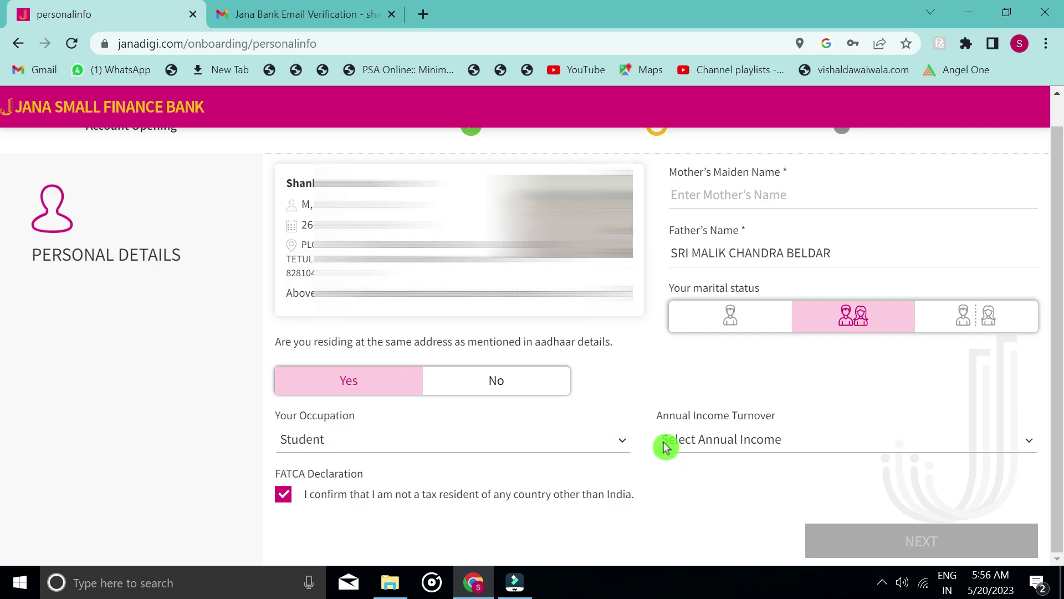
pyautogui.click(727, 440)
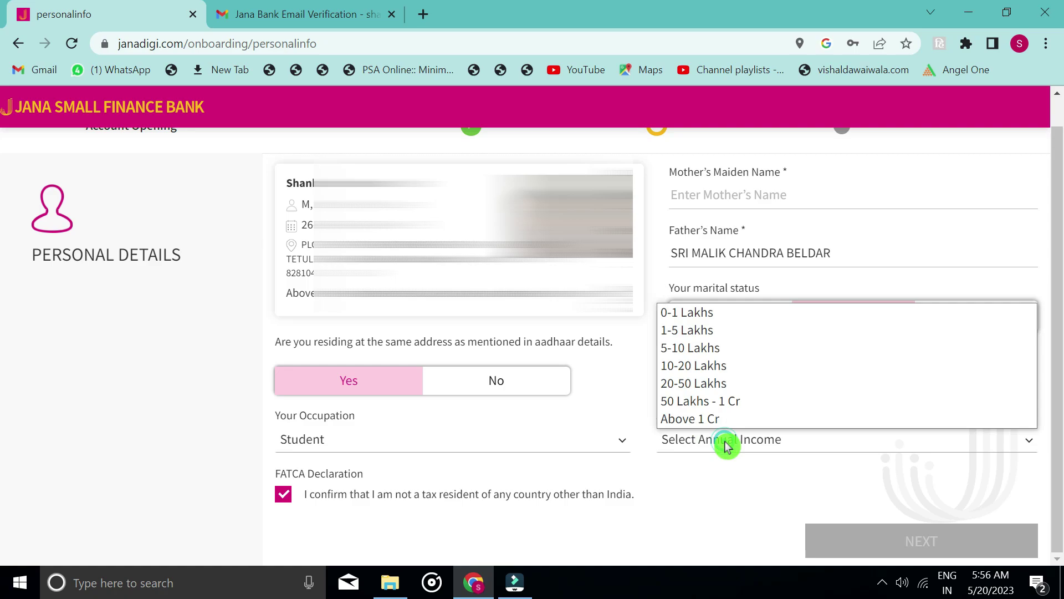
pyautogui.click(691, 313)
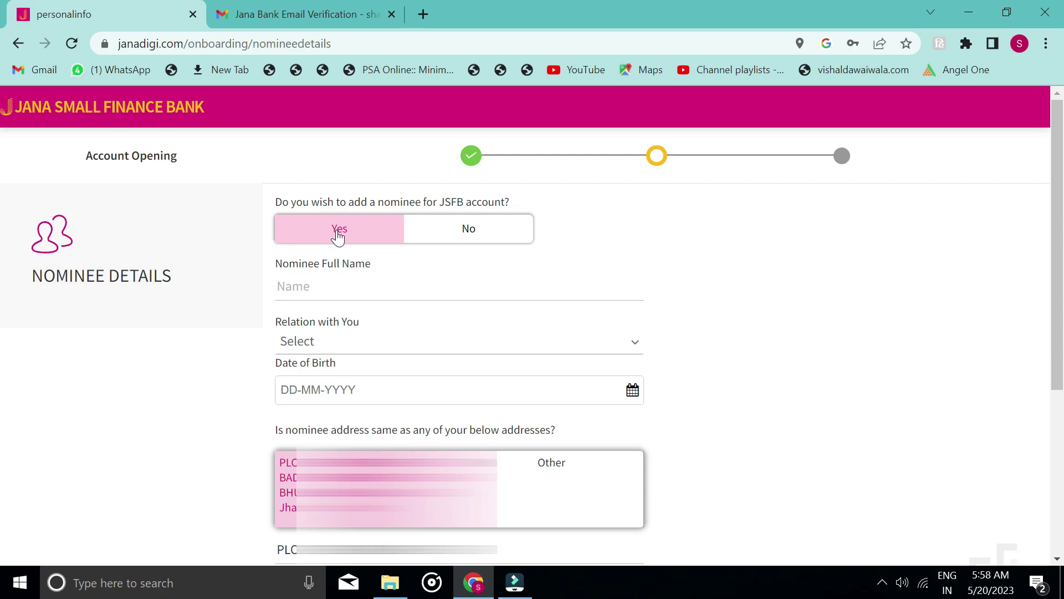
# - Examine the nominee form's name, relation and date of birth fields and the fields for a different nominee address
pyautogui.click(329, 277)
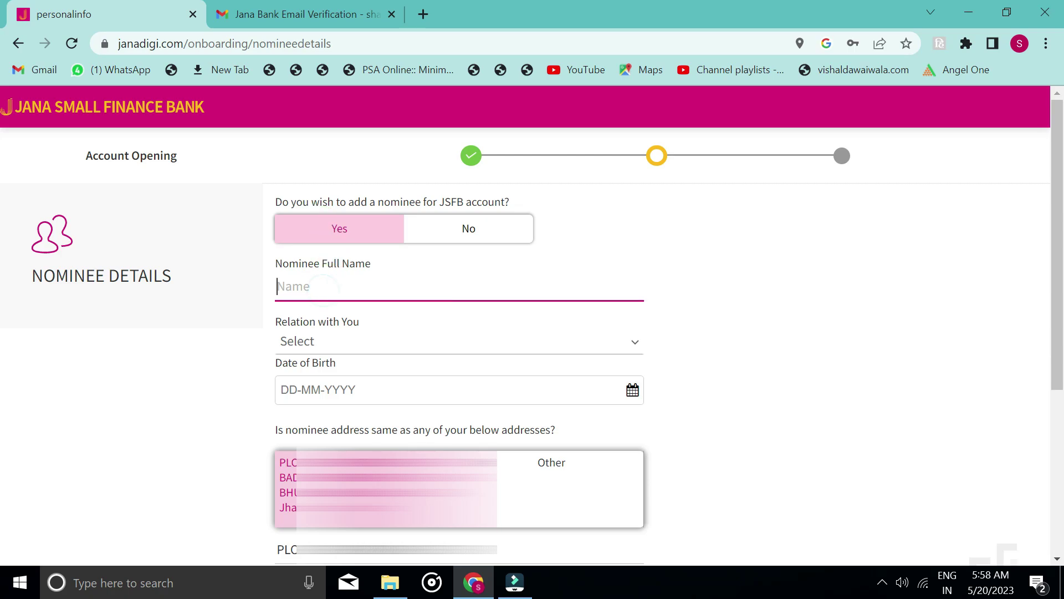
pyautogui.click(317, 341)
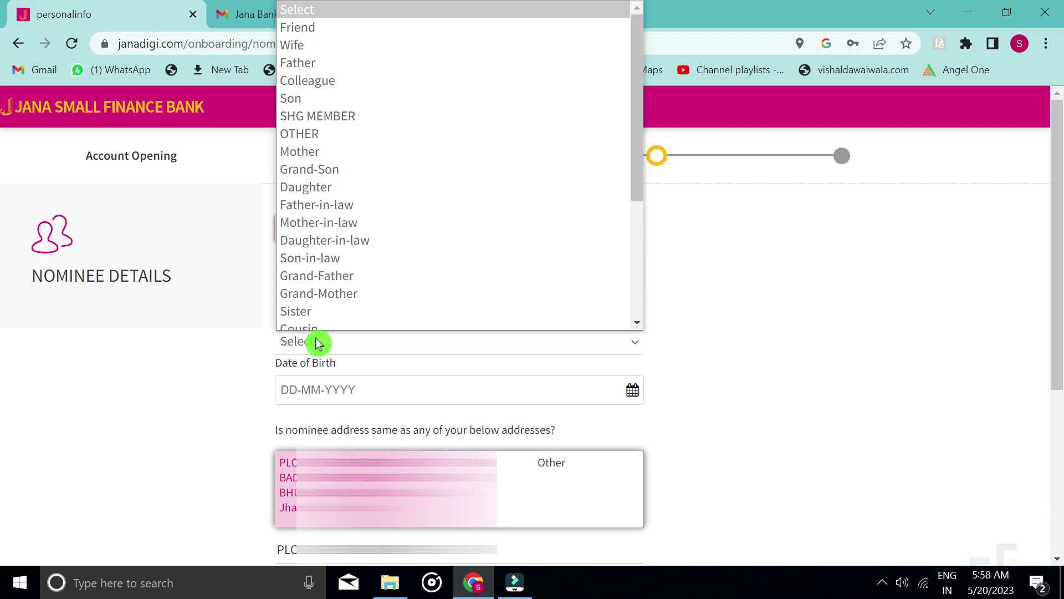
pyautogui.scroll(-3, 416, 222)
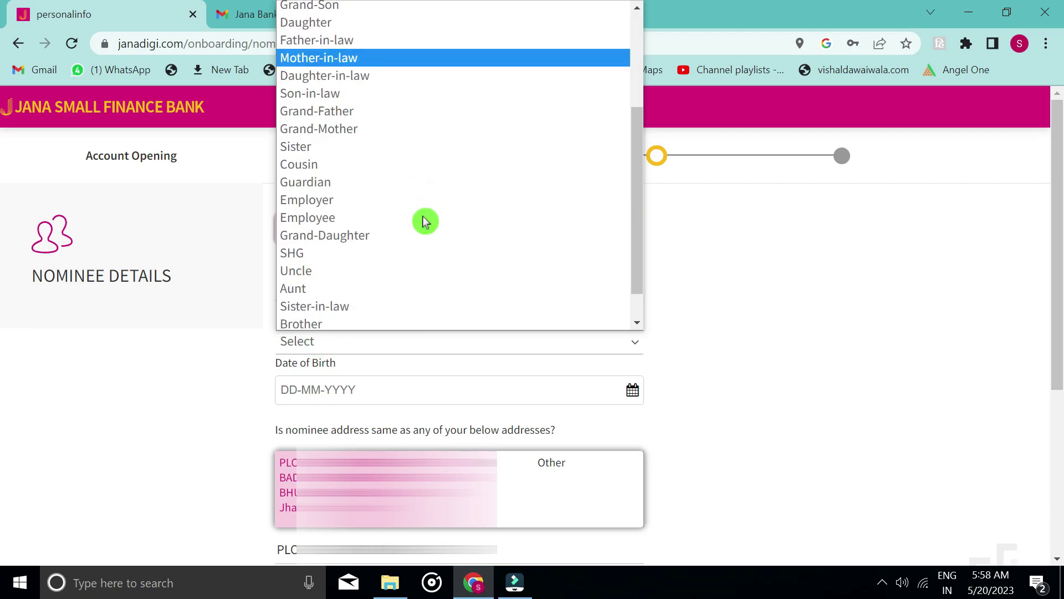
pyautogui.click(312, 398)
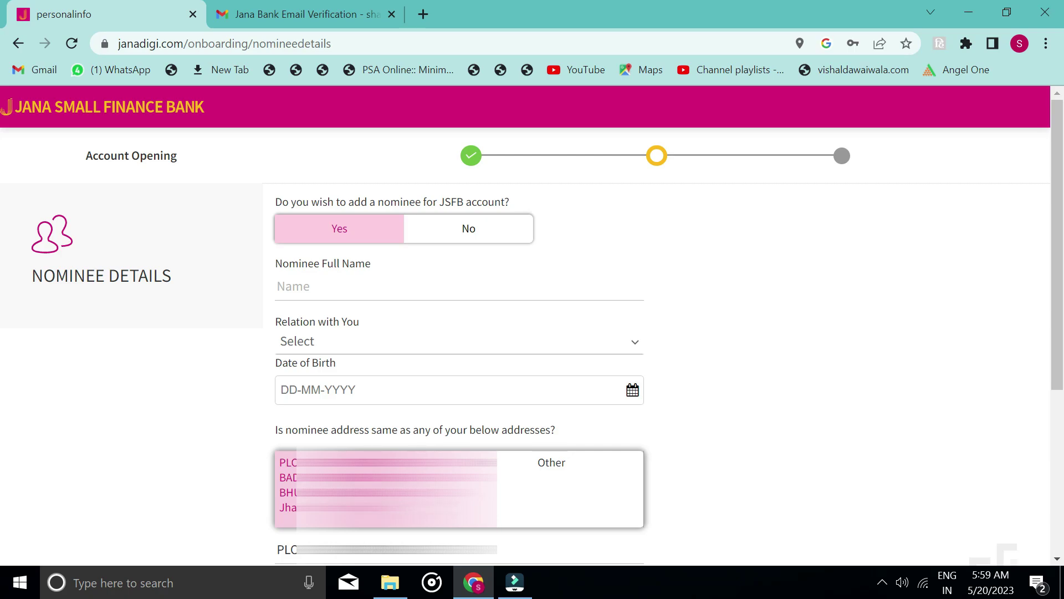
pyautogui.click(552, 488)
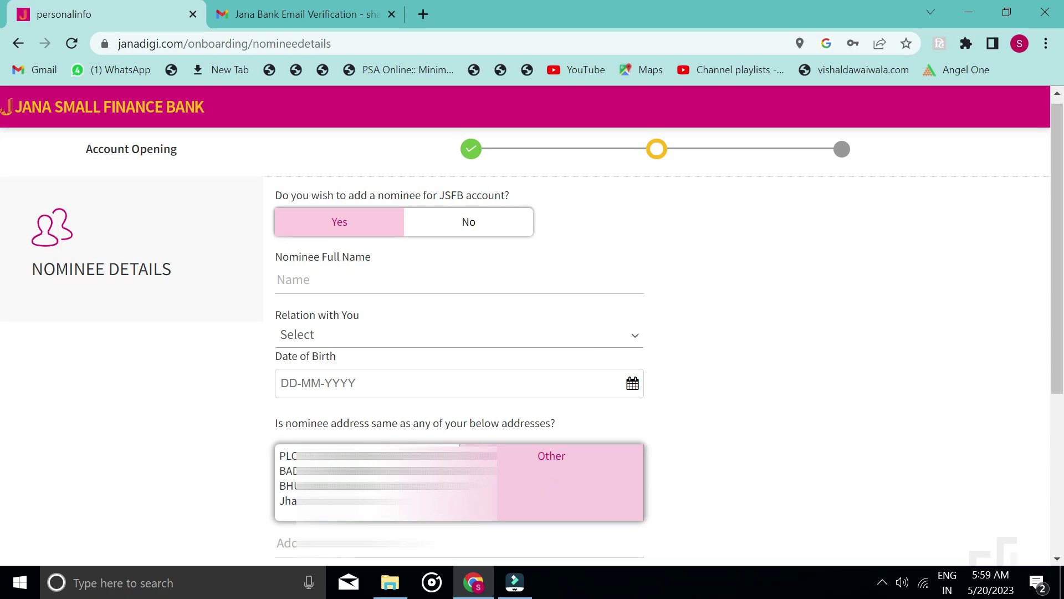
pyautogui.scroll(-5, 351, 501)
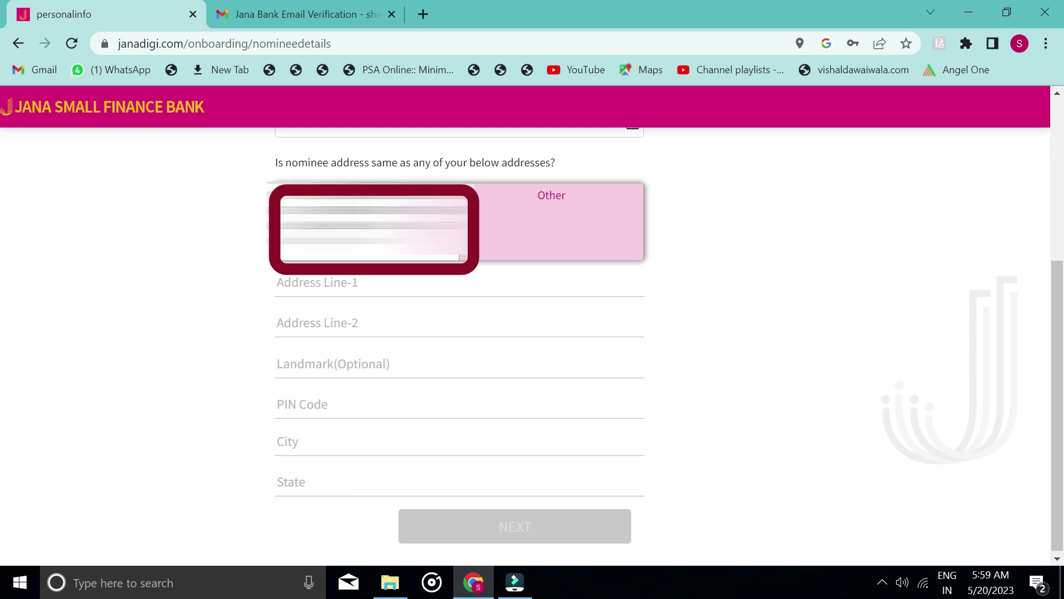
pyautogui.scroll(5, 724, 285)
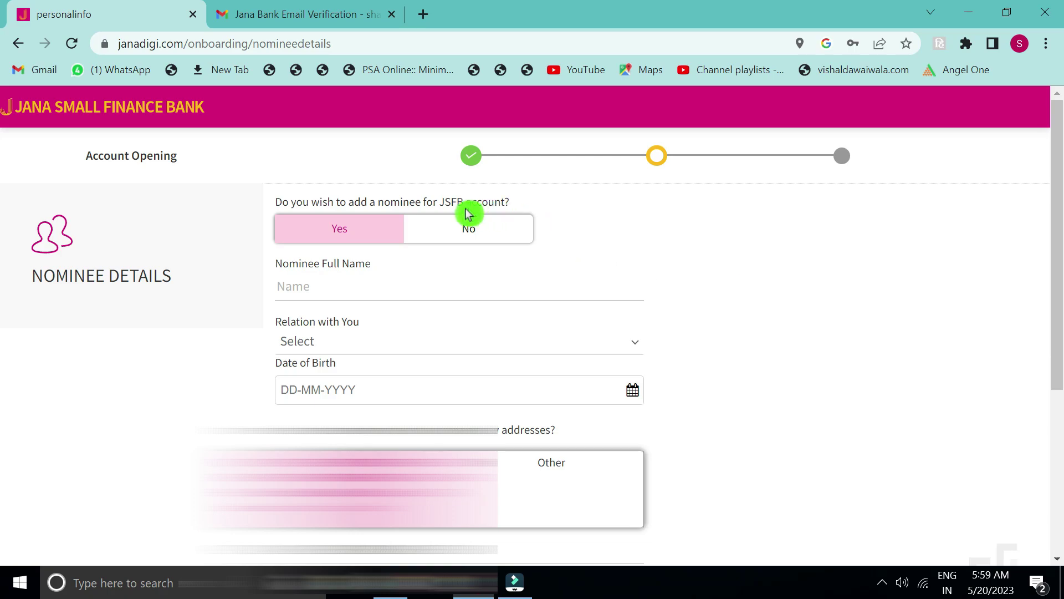
# - Choose not to add a nominee and continue to the Video KYC consent
pyautogui.click(466, 229)
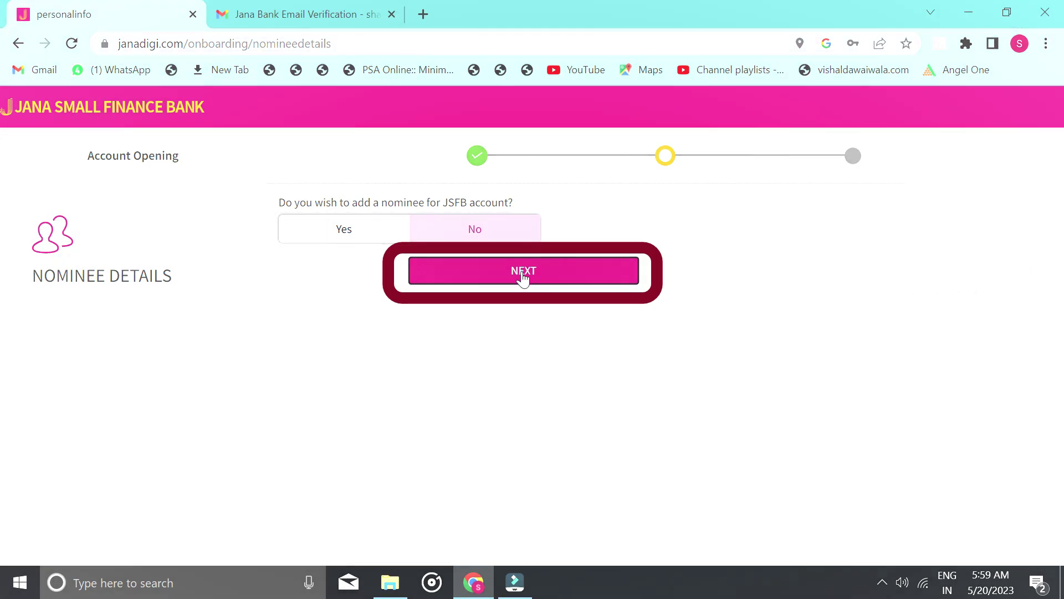
pyautogui.click(522, 271)
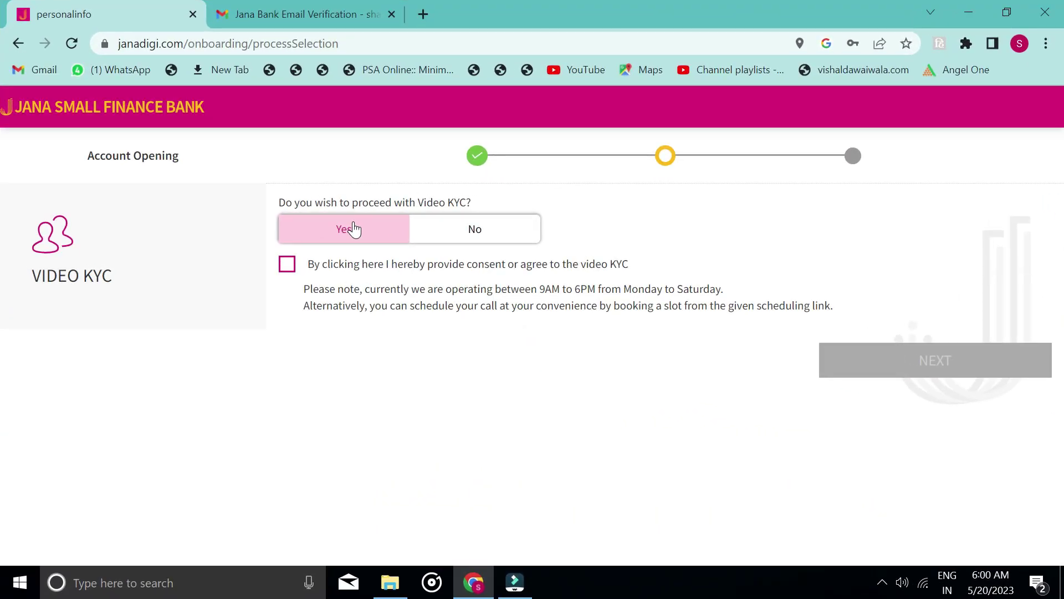
pyautogui.click(401, 301)
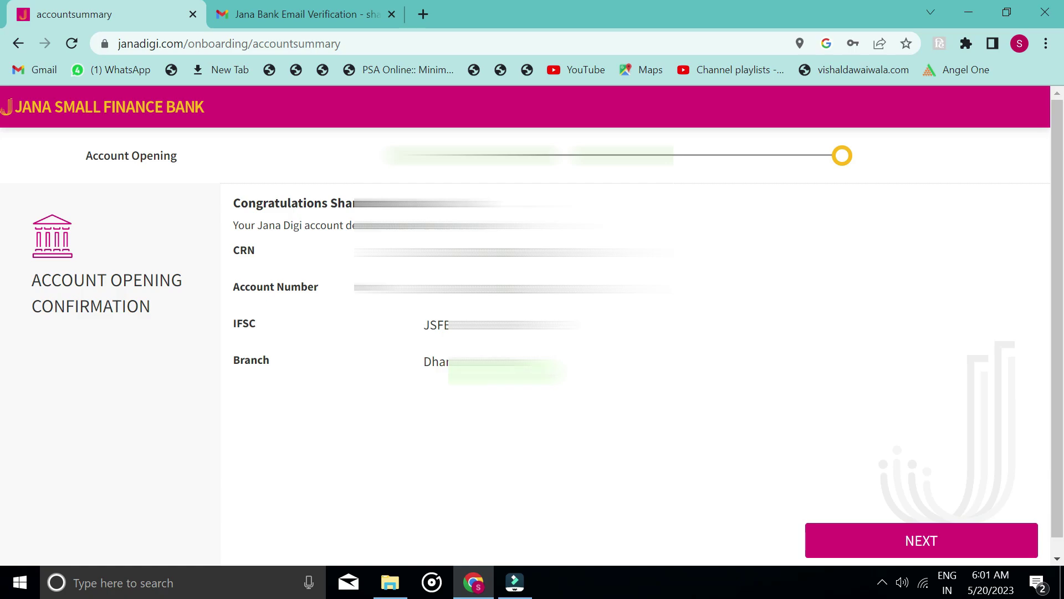
# - Continue from the account opening confirmation to funding and proceed to the payment page with the 5,000 amount
pyautogui.click(936, 549)
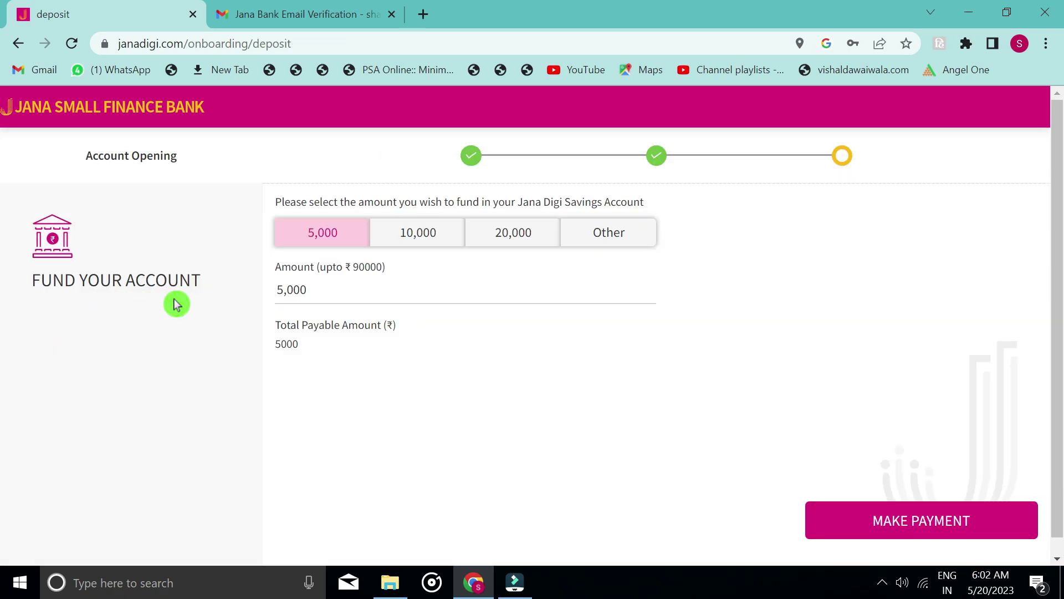
pyautogui.click(176, 304)
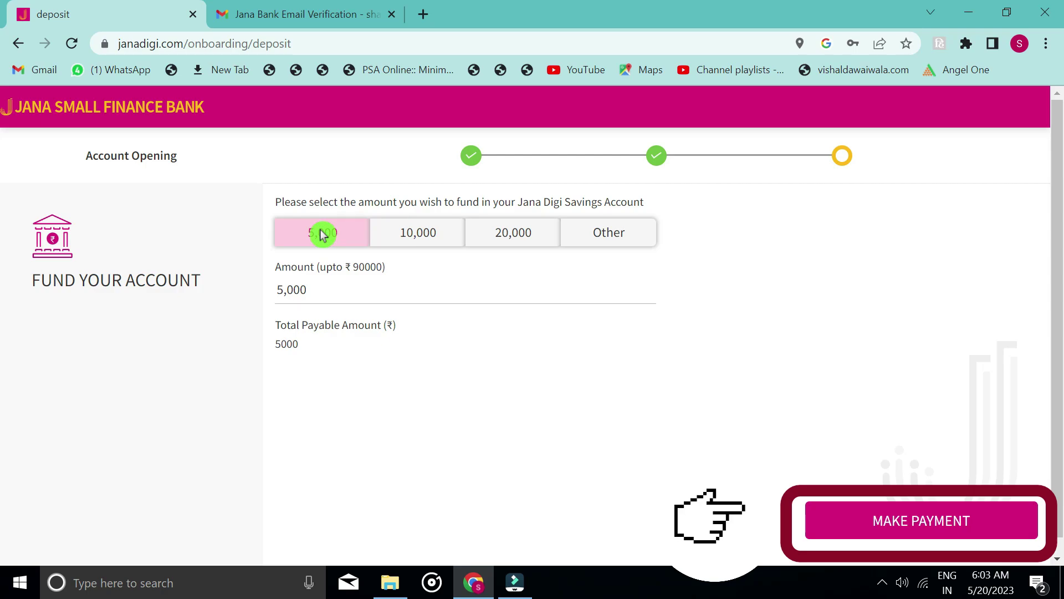
pyautogui.click(937, 537)
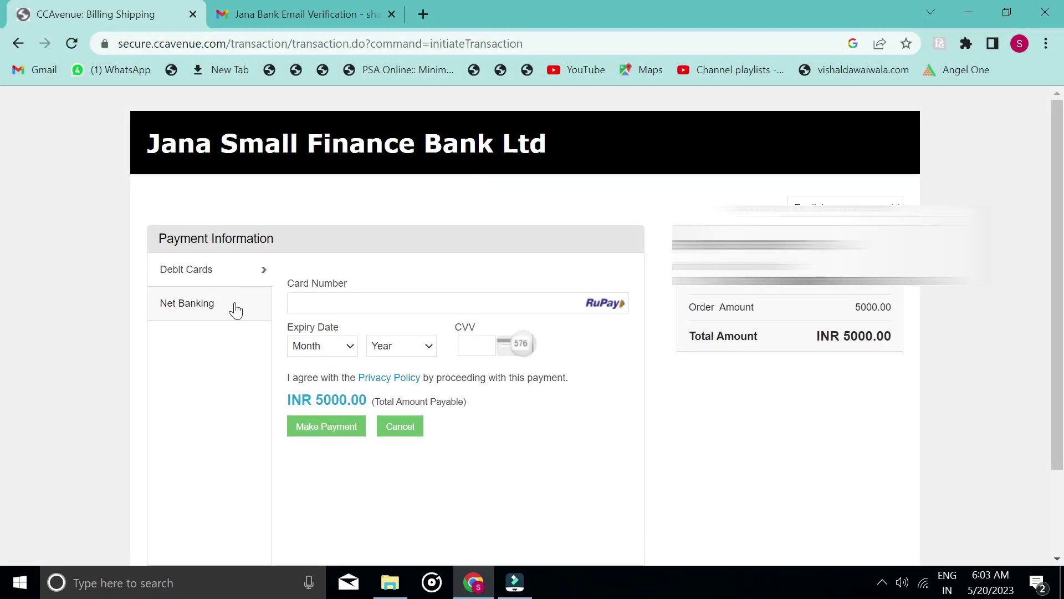
pyautogui.click(294, 453)
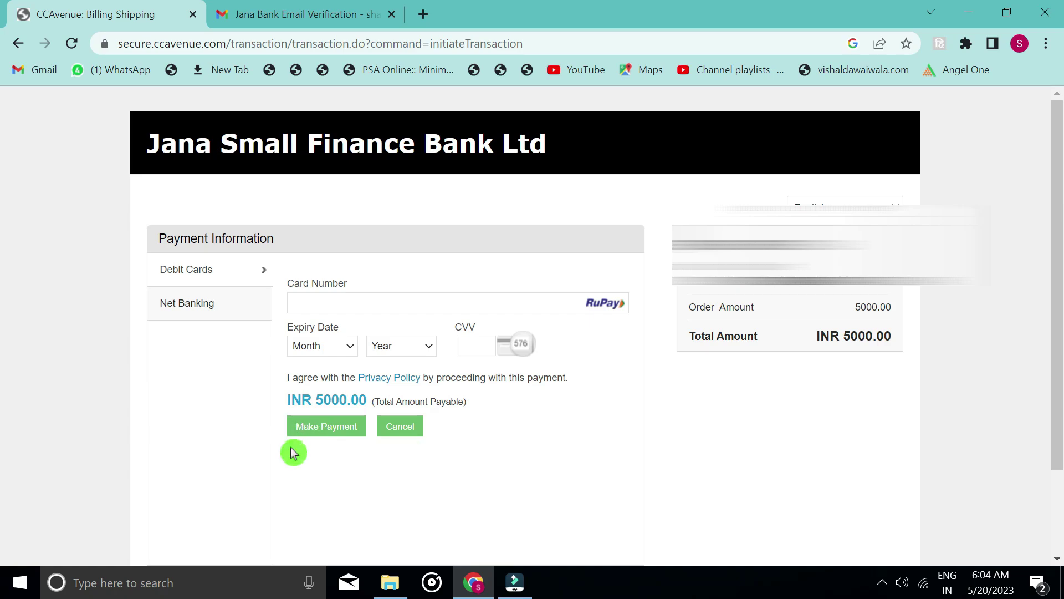